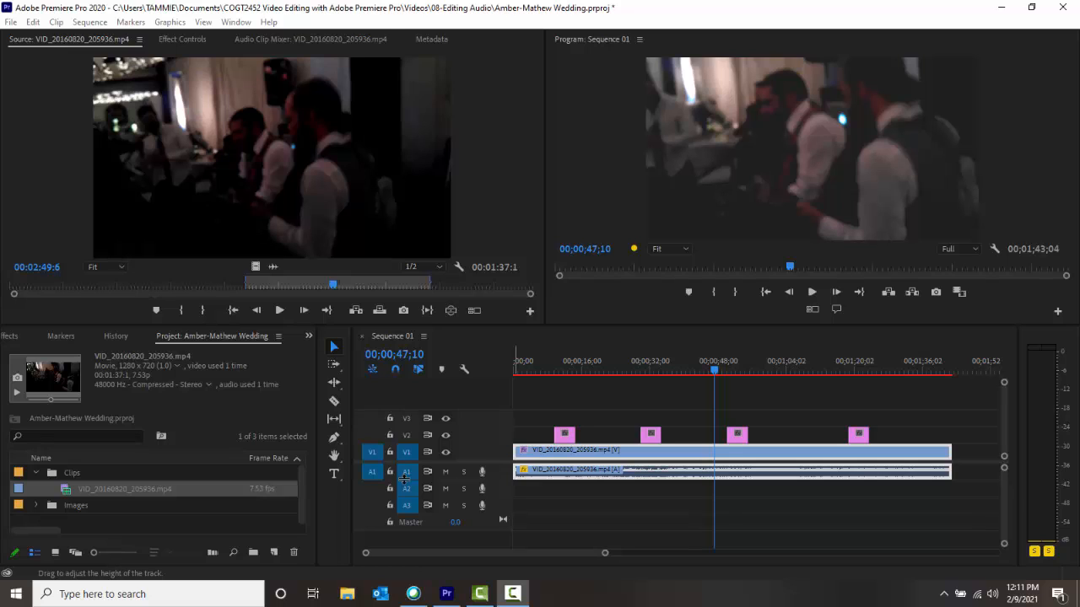
Enlarge audio track A1 to show its waveform, and check the default audio track settings in the Timeline preferences.
{"action": "left_click_drag", "start_coordinate": [404, 479], "coordinate": [409, 517]}
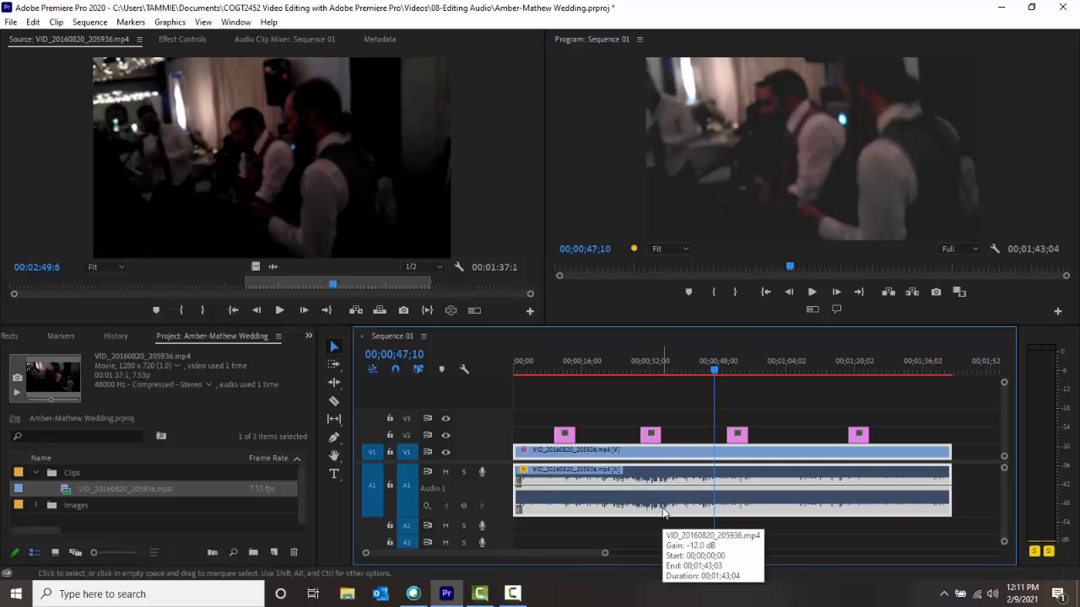
{"action": "left_click", "coordinate": [33, 22]}
{"action": "mouse_move", "coordinate": [80, 460]}
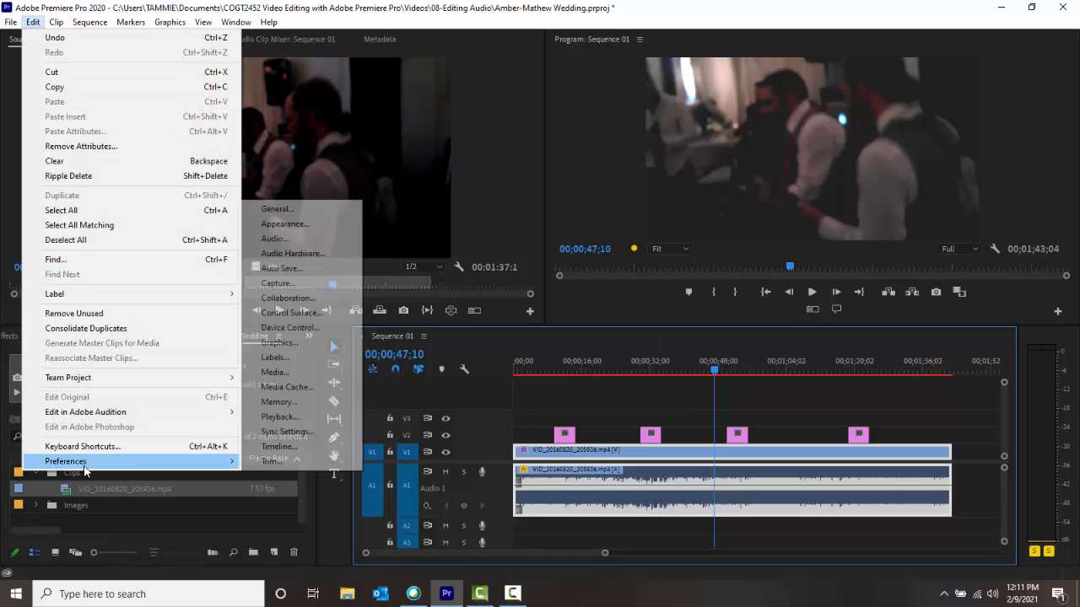
{"action": "left_click", "coordinate": [294, 446]}
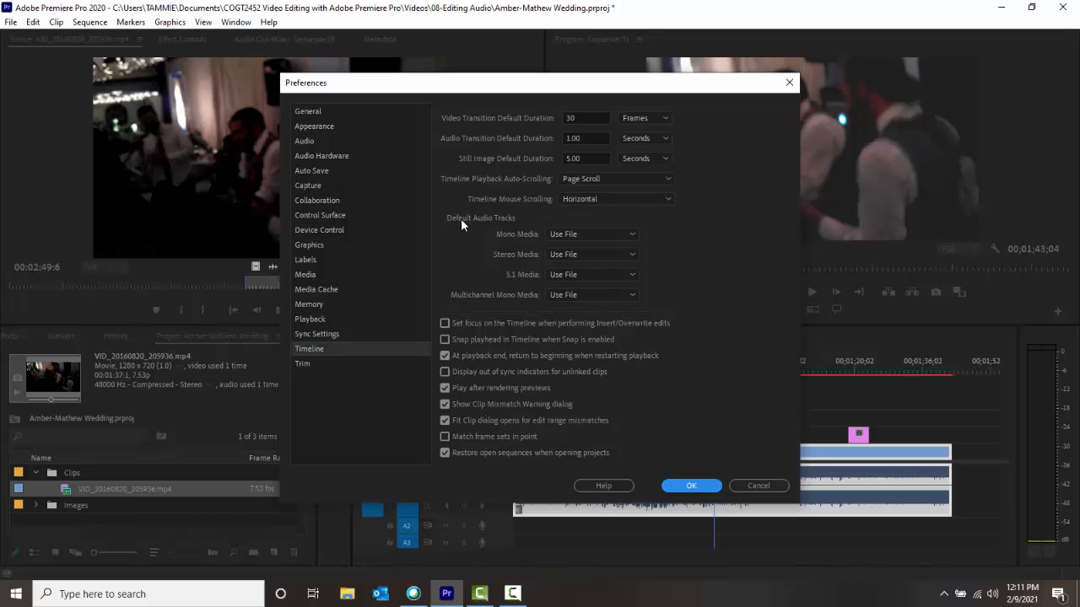
{"action": "left_click", "coordinate": [692, 485]}
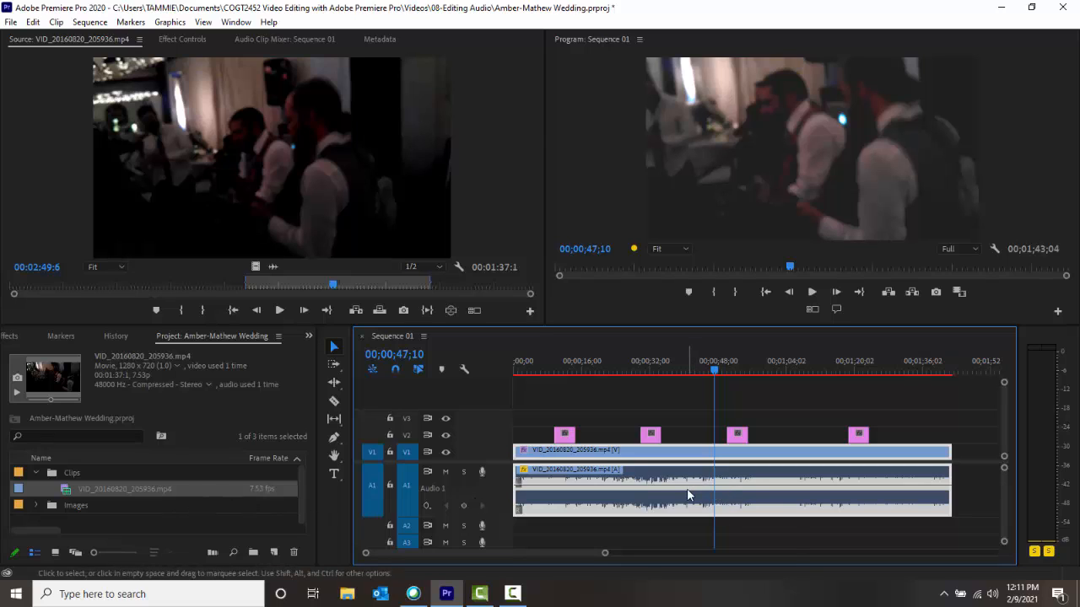
{"action": "mouse_move", "coordinate": [687, 488]}
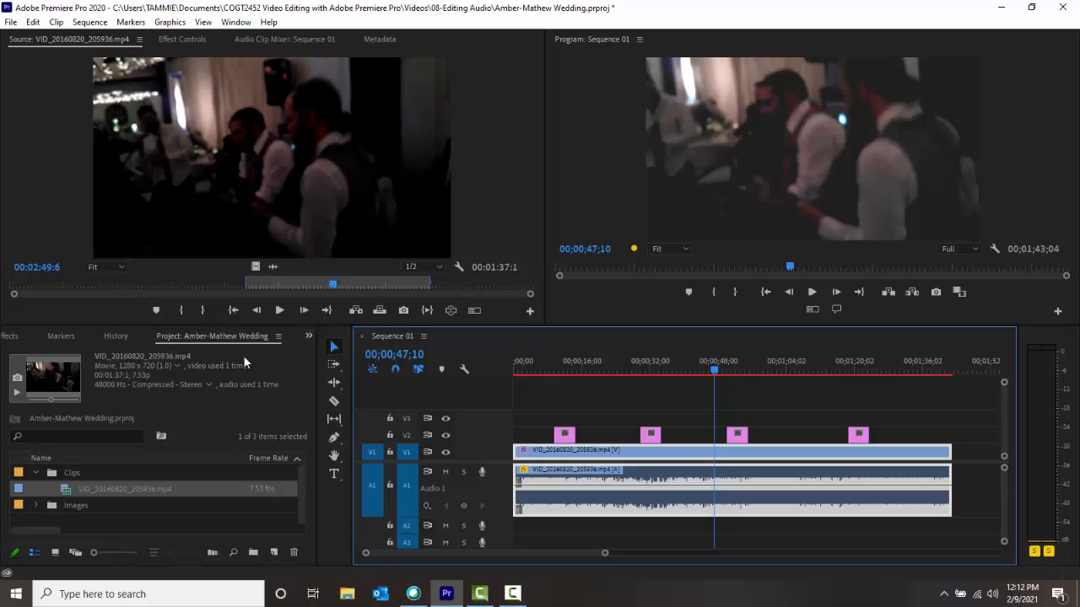
Show the effect settings of the Sequence 01 clip VID_20160820_205936.mp4 and add a volume Level keyframe at 00;00;47;10.
{"action": "double_click", "coordinate": [65, 491]}
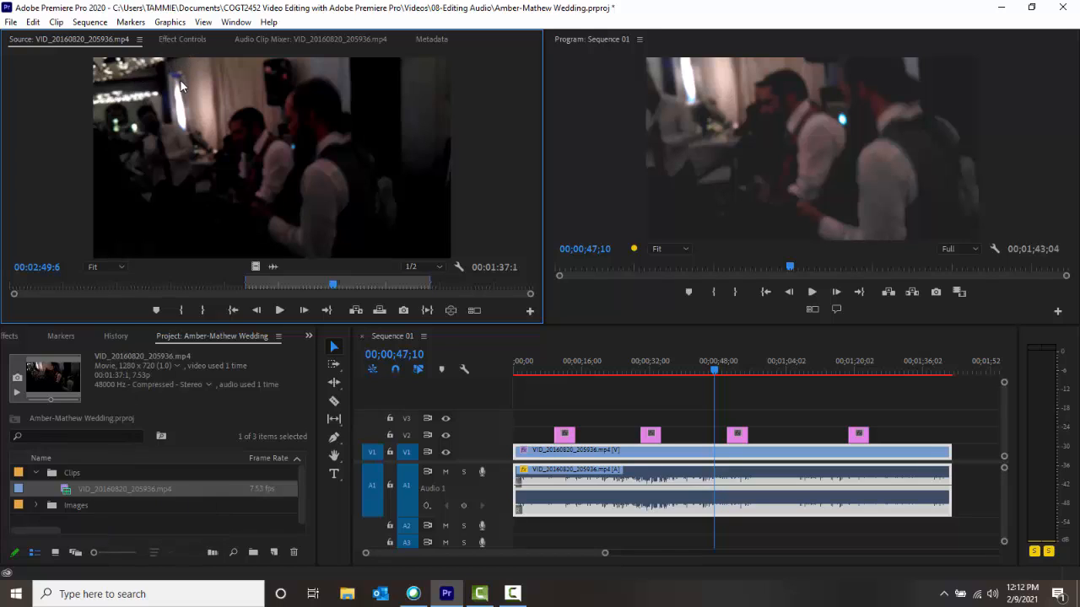
{"action": "left_click", "coordinate": [183, 40]}
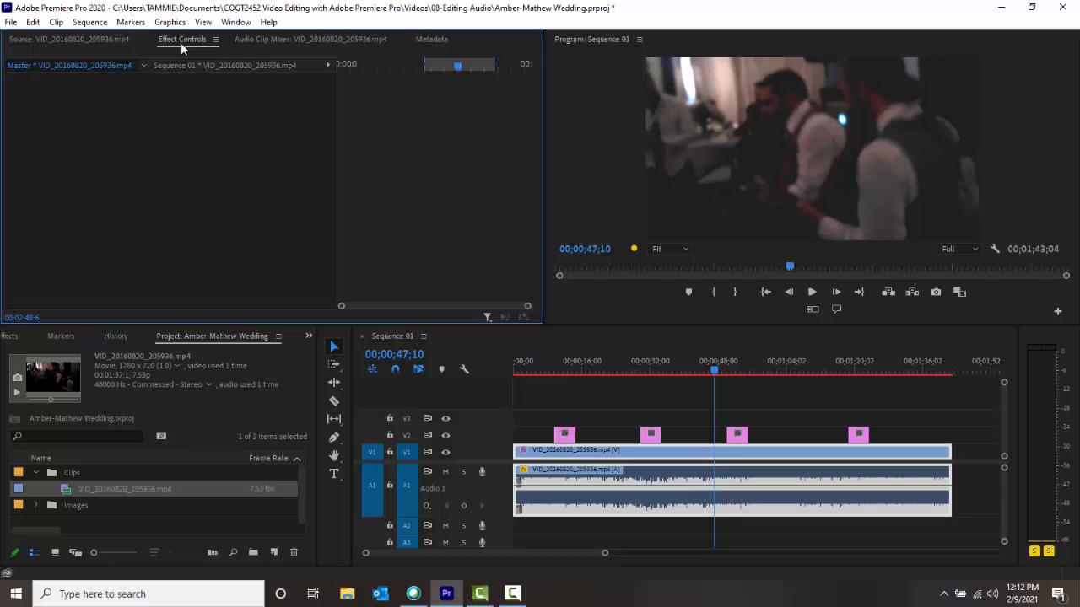
{"action": "left_click", "coordinate": [199, 66]}
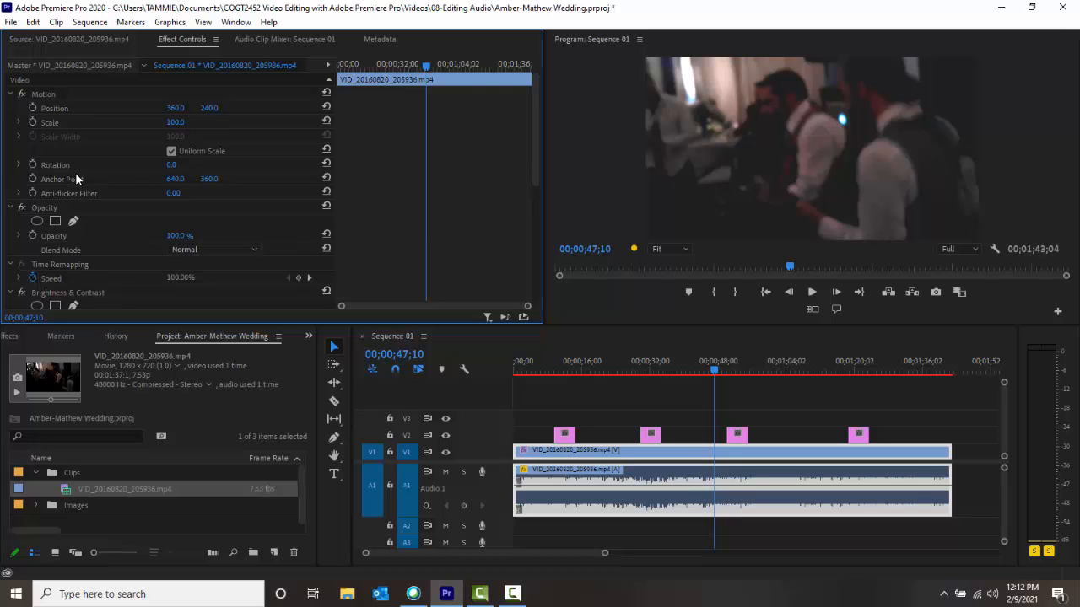
{"action": "scroll", "coordinate": [75, 172], "scroll_direction": "down", "scroll_amount": 5}
{"action": "scroll", "coordinate": [76, 189], "scroll_direction": "down", "scroll_amount": 8}
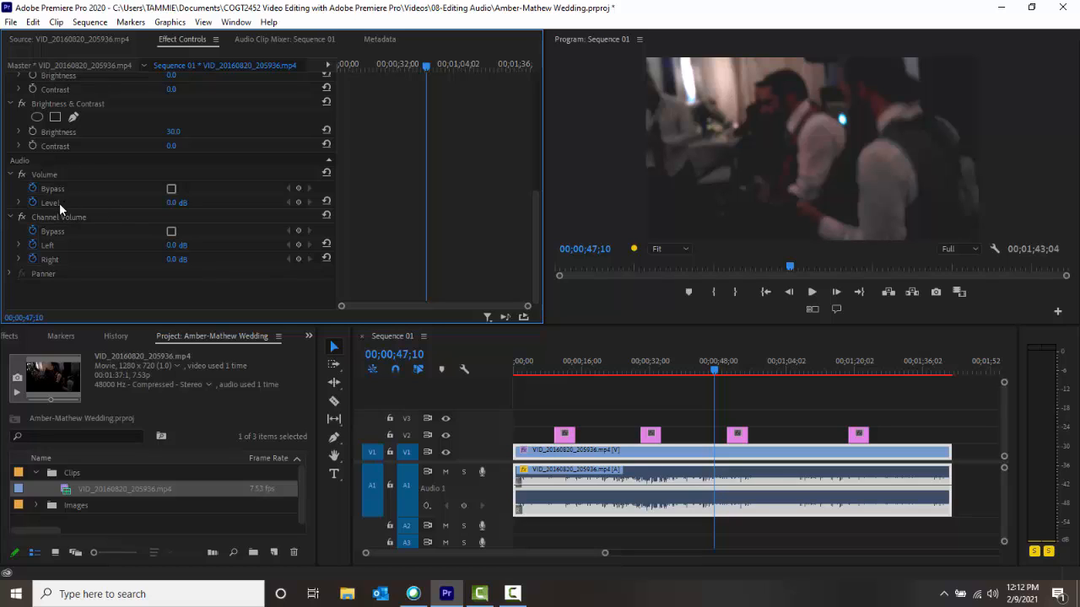
{"action": "left_click", "coordinate": [60, 204]}
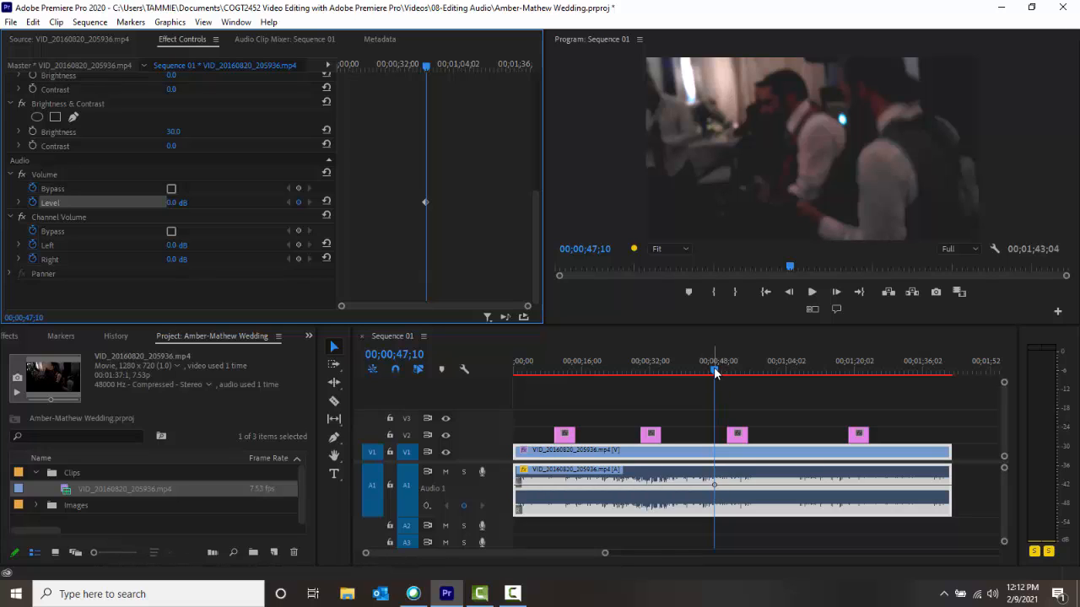
Add a volume Level keyframe at 00;00;50;15 and set it to -24 dB.
{"action": "left_click_drag", "start_coordinate": [715, 374], "coordinate": [730, 378]}
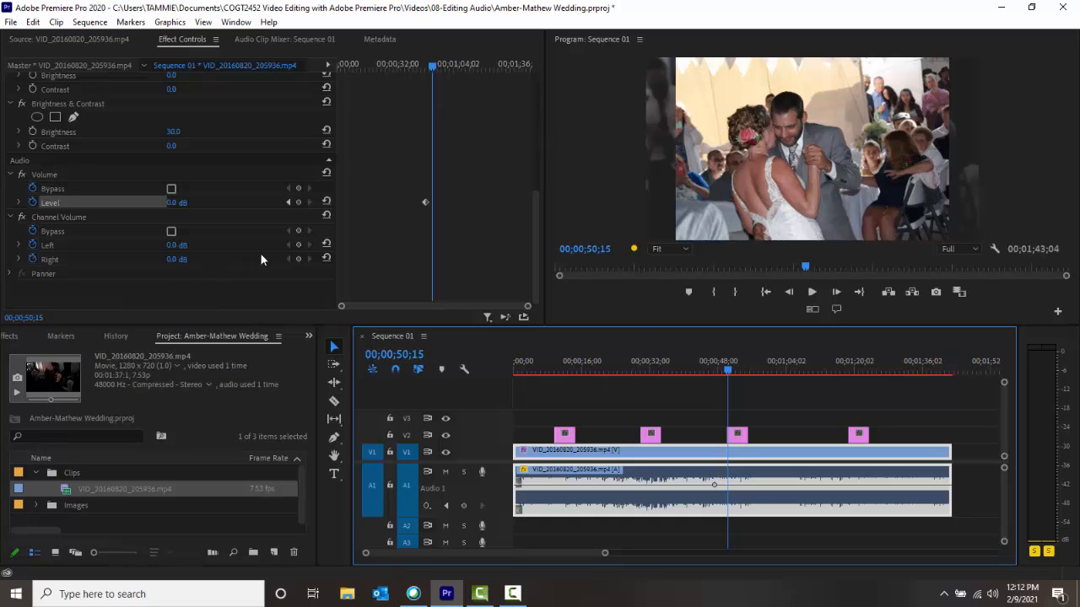
{"action": "left_click", "coordinate": [298, 203]}
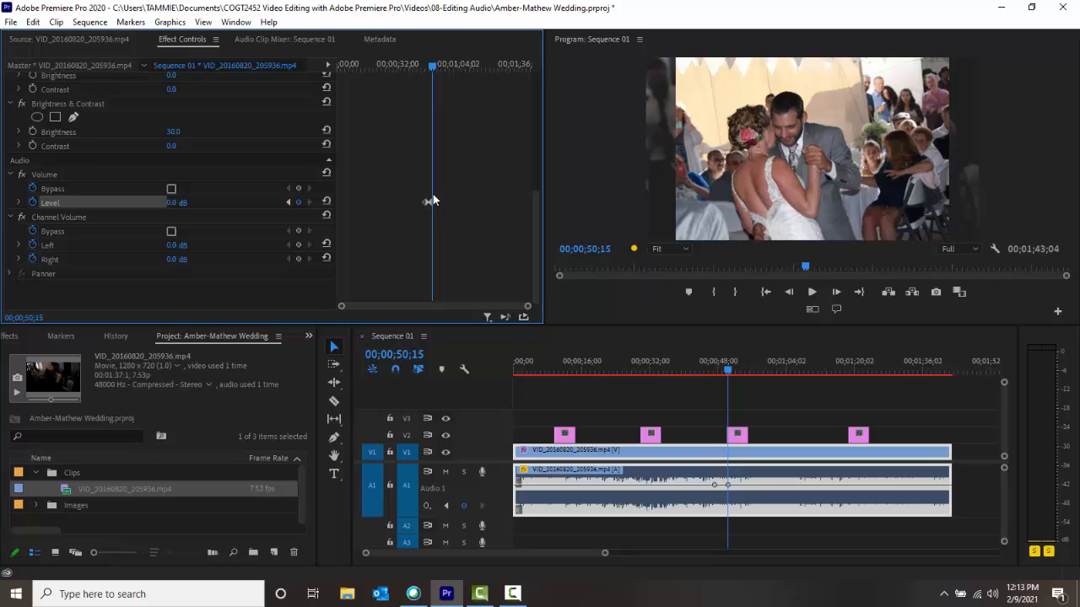
{"action": "left_click", "coordinate": [173, 203]}
{"action": "type", "text": "-24"}
{"action": "key", "text": "Return"}
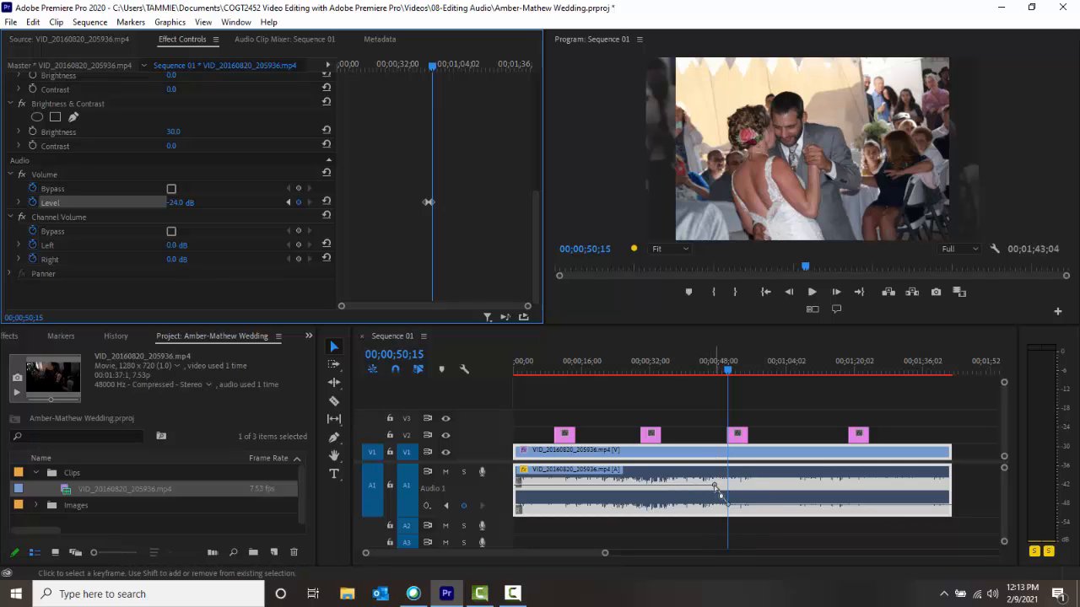
{"action": "left_click_drag", "start_coordinate": [715, 489], "coordinate": [732, 511]}
Add another volume Level keyframe just after the third photo, at 00;00;55;08.
{"action": "left_click", "coordinate": [741, 371]}
{"action": "key", "text": "space"}
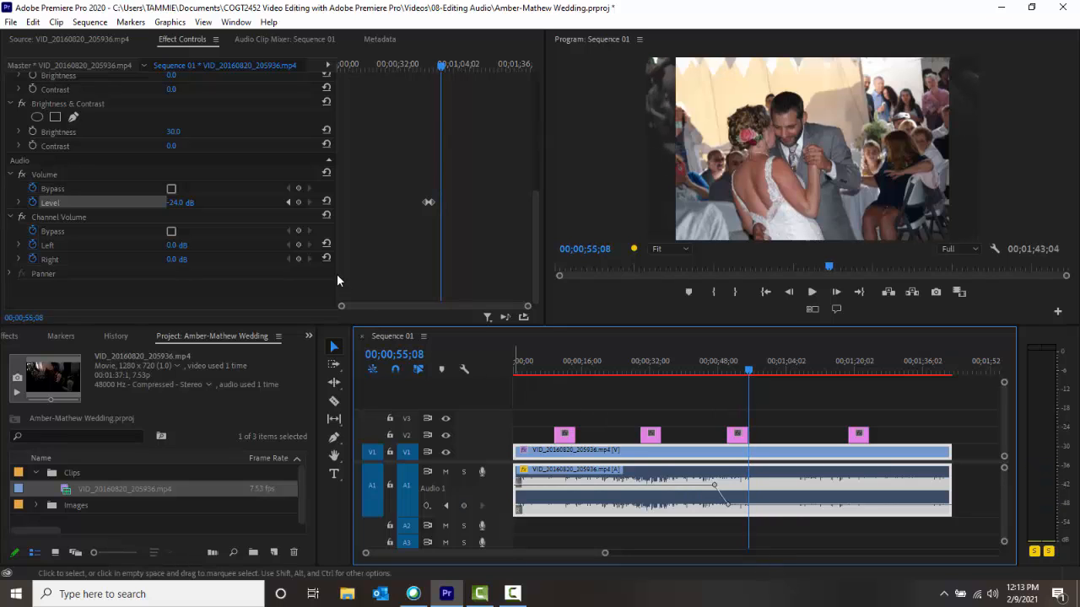
{"action": "left_click", "coordinate": [298, 202]}
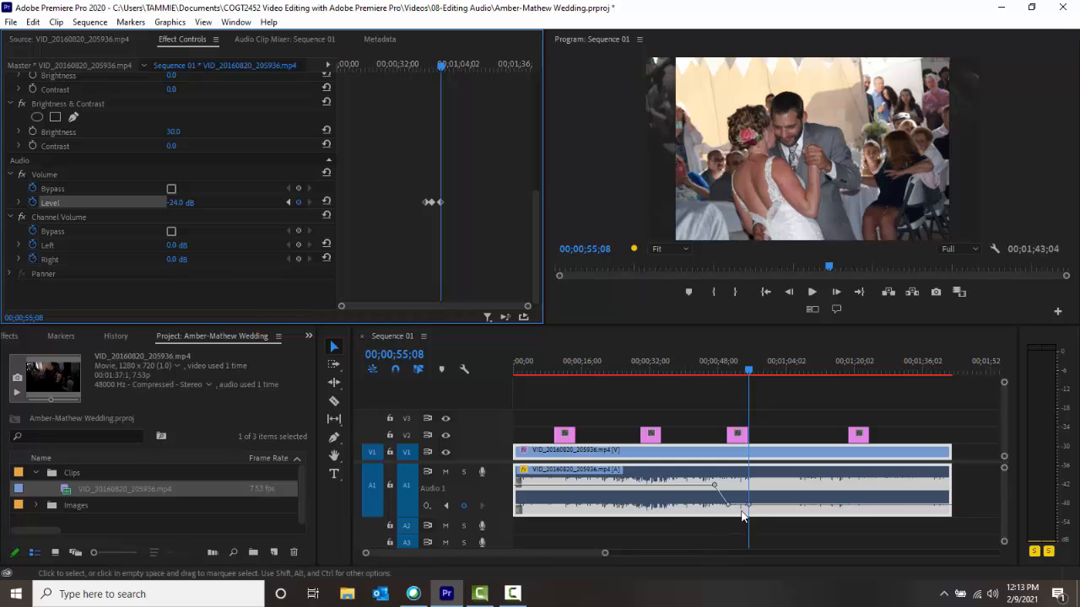
Add a volume Level keyframe at 00;01;00;02 and set it to 0 dB.
{"action": "left_click", "coordinate": [759, 372]}
{"action": "left_click_drag", "start_coordinate": [759, 374], "coordinate": [768, 374]}
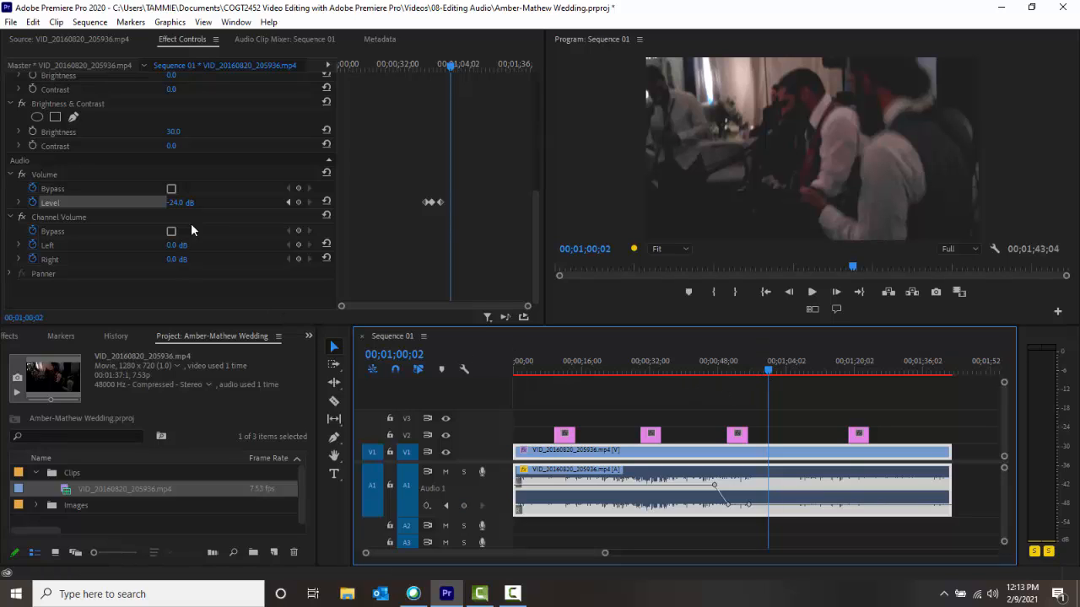
{"action": "left_click", "coordinate": [297, 202]}
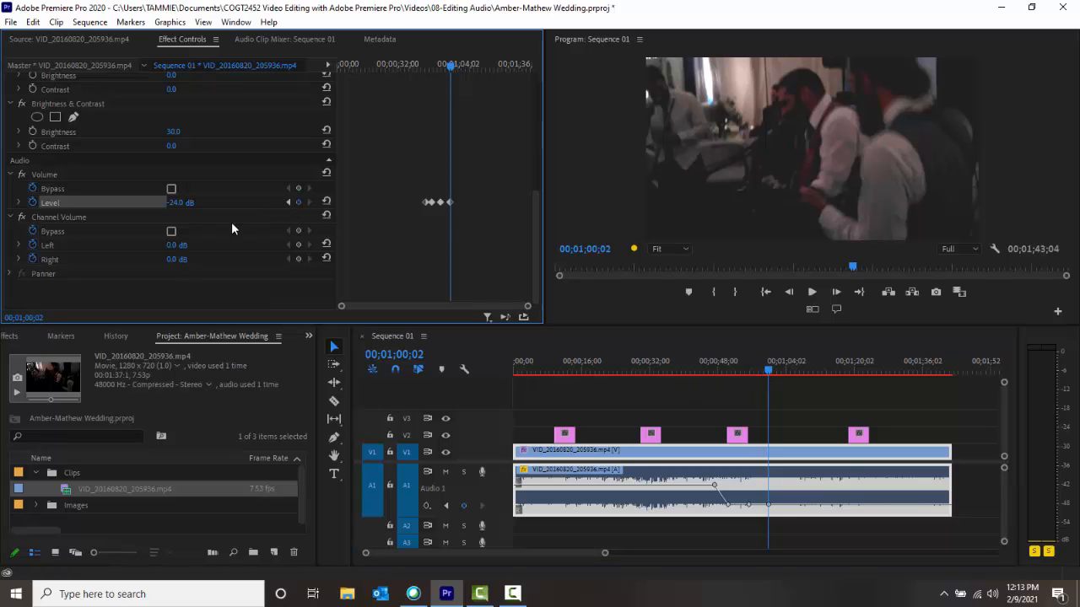
{"action": "left_click", "coordinate": [182, 204]}
{"action": "type", "text": "0"}
{"action": "key", "text": "Return"}
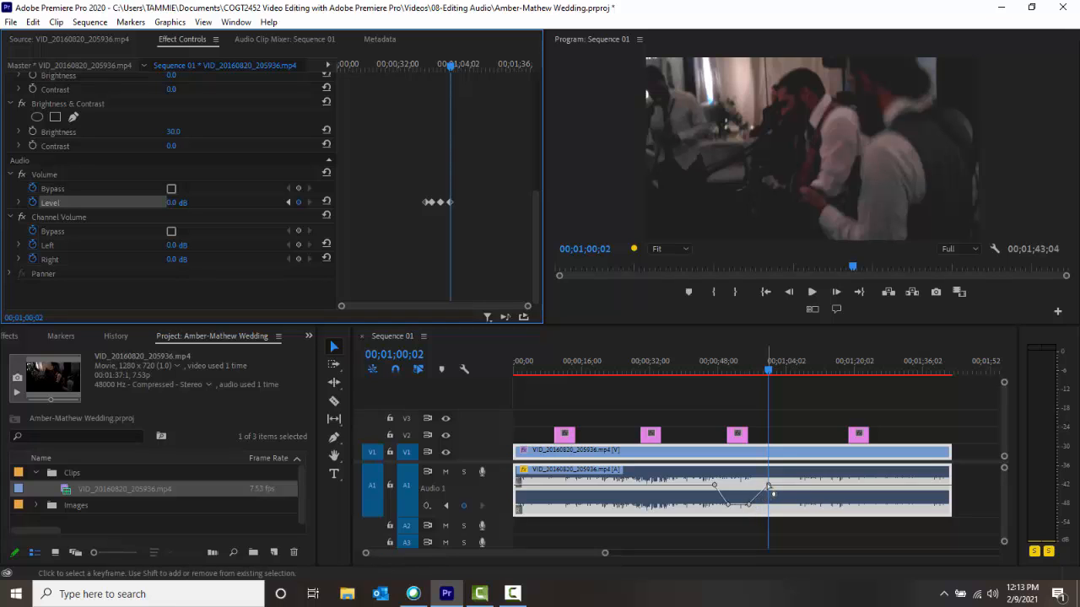
Play the sequence from 00;00;44;10 through the volume dip under the third photo to hear the fade.
{"action": "left_click_drag", "start_coordinate": [731, 371], "coordinate": [699, 377]}
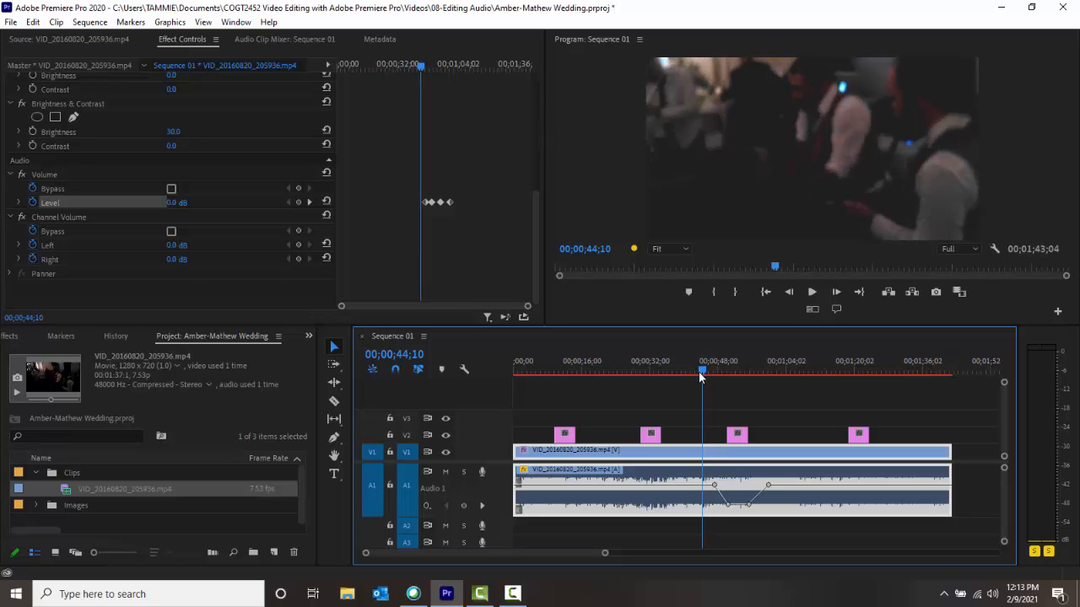
{"action": "left_click", "coordinate": [719, 394]}
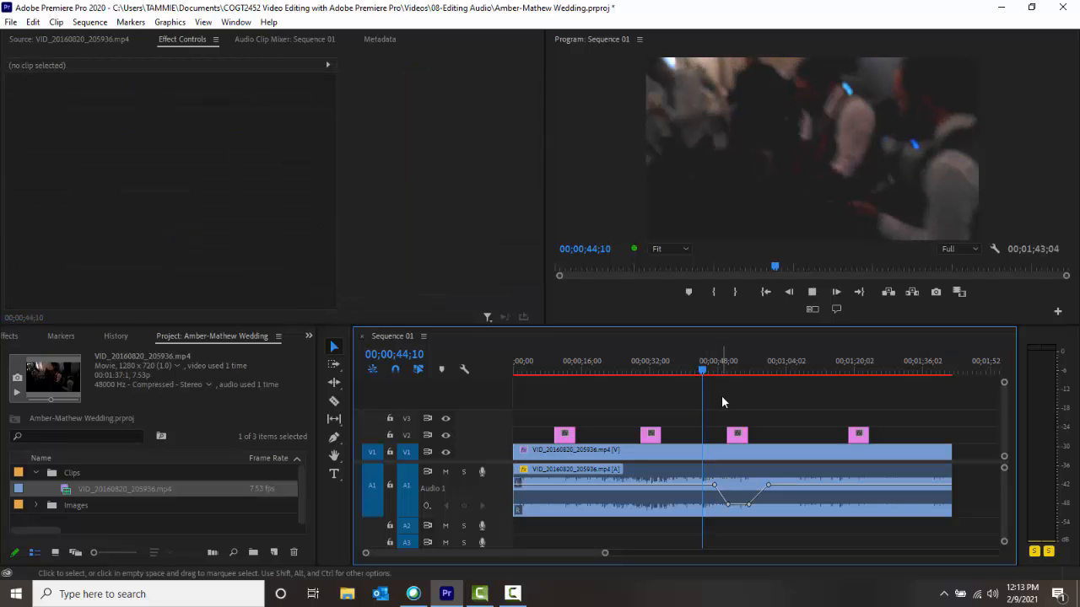
{"action": "key", "text": "space"}
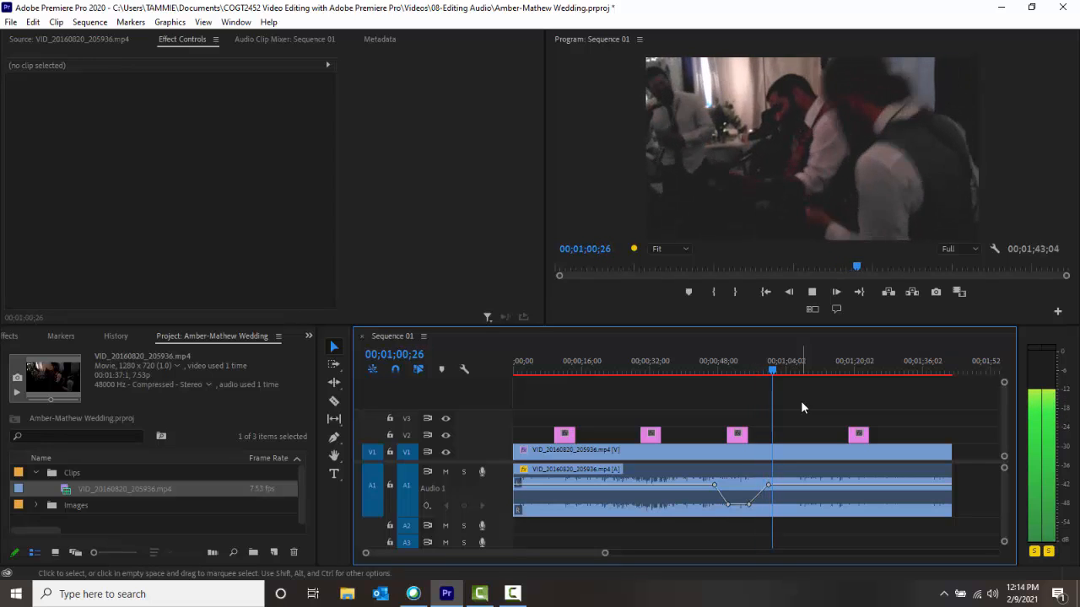
{"action": "key", "text": "space"}
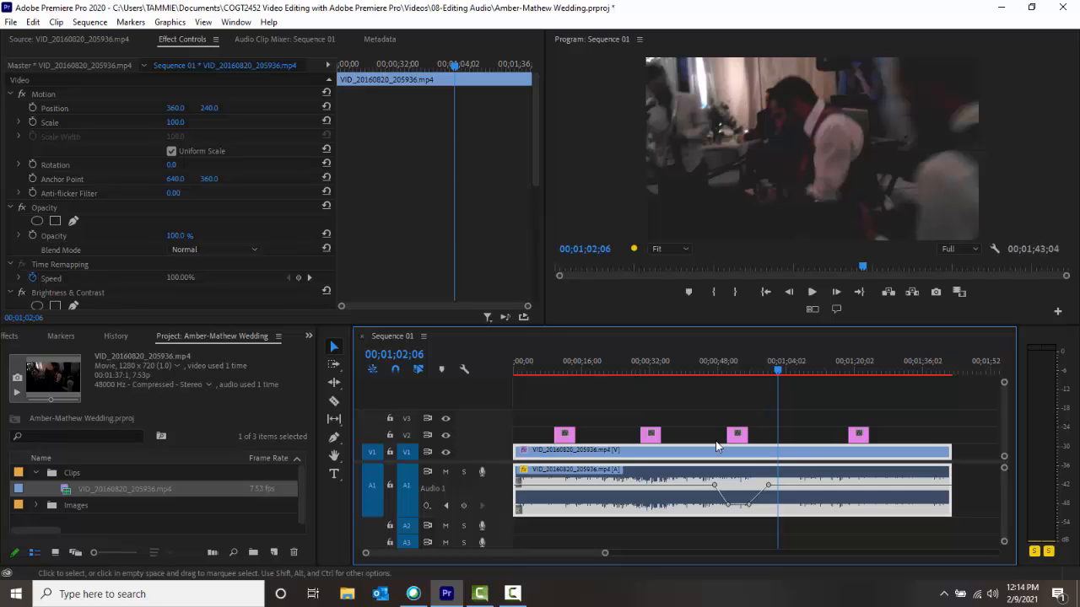
Add four volume keyframes to the A1 clip around the fourth photo, at about 00;01;15;13, 00;01;19;02, 00;01;23;25 and 00;01;28;03.
{"action": "mouse_move", "coordinate": [778, 373]}
{"action": "left_mouse_down"}
{"action": "mouse_move", "coordinate": [842, 403]}
{"action": "mouse_move", "coordinate": [834, 398]}
{"action": "left_mouse_up"}
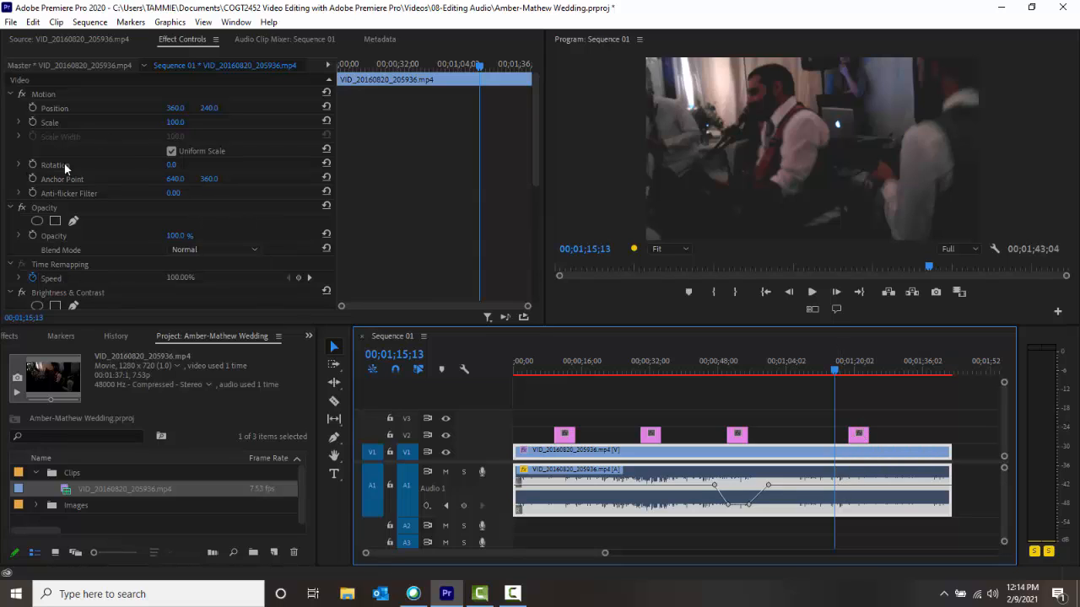
{"action": "left_click", "coordinate": [835, 488], "text": "ctrl"}
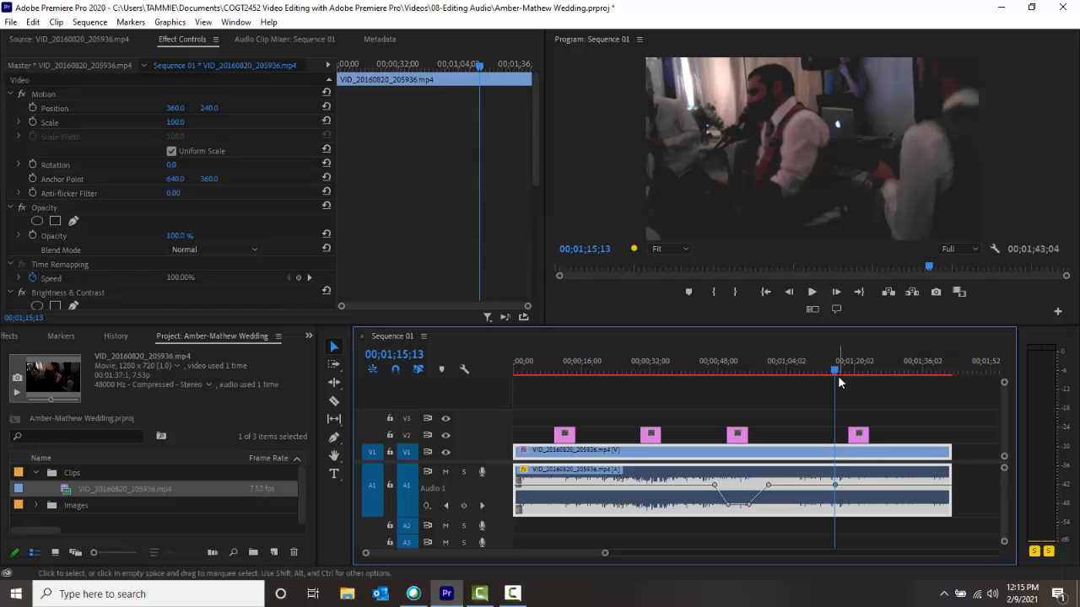
{"action": "left_click_drag", "start_coordinate": [838, 374], "coordinate": [850, 376]}
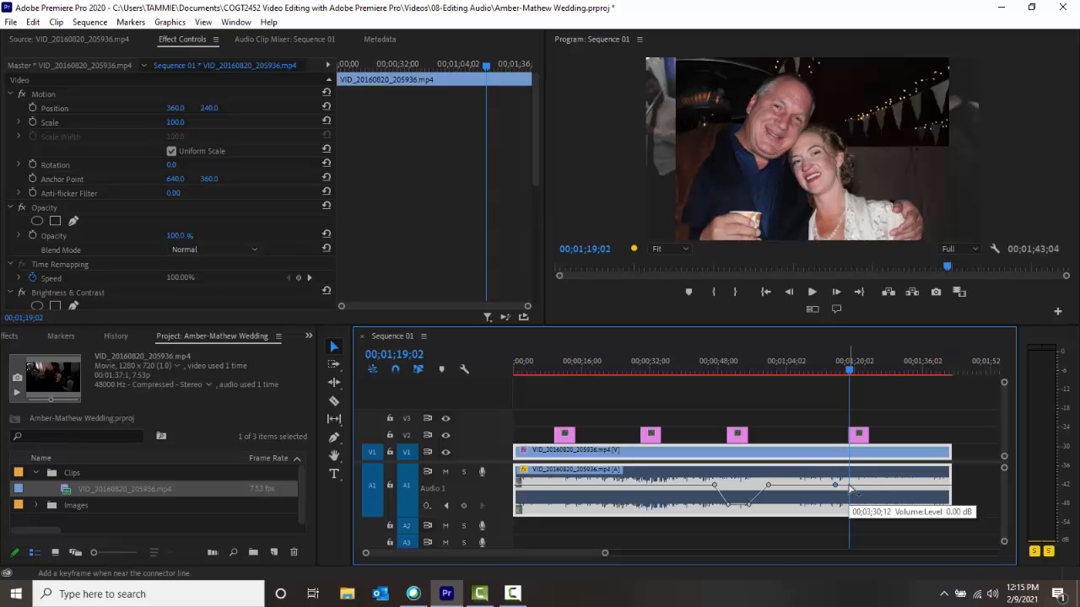
{"action": "left_click", "coordinate": [849, 486], "text": "ctrl"}
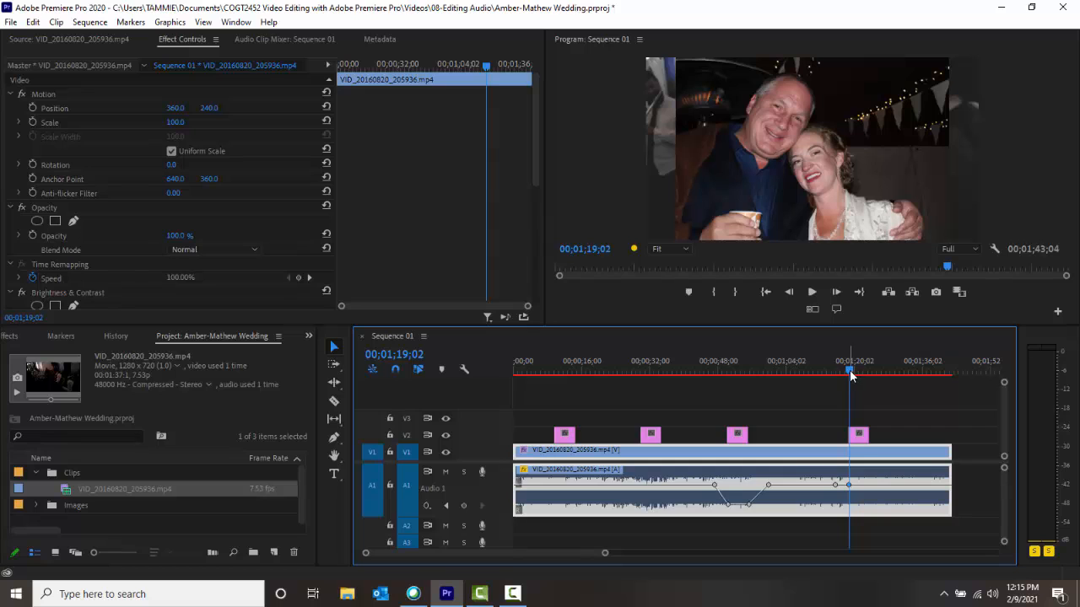
{"action": "left_click_drag", "start_coordinate": [850, 376], "coordinate": [870, 379]}
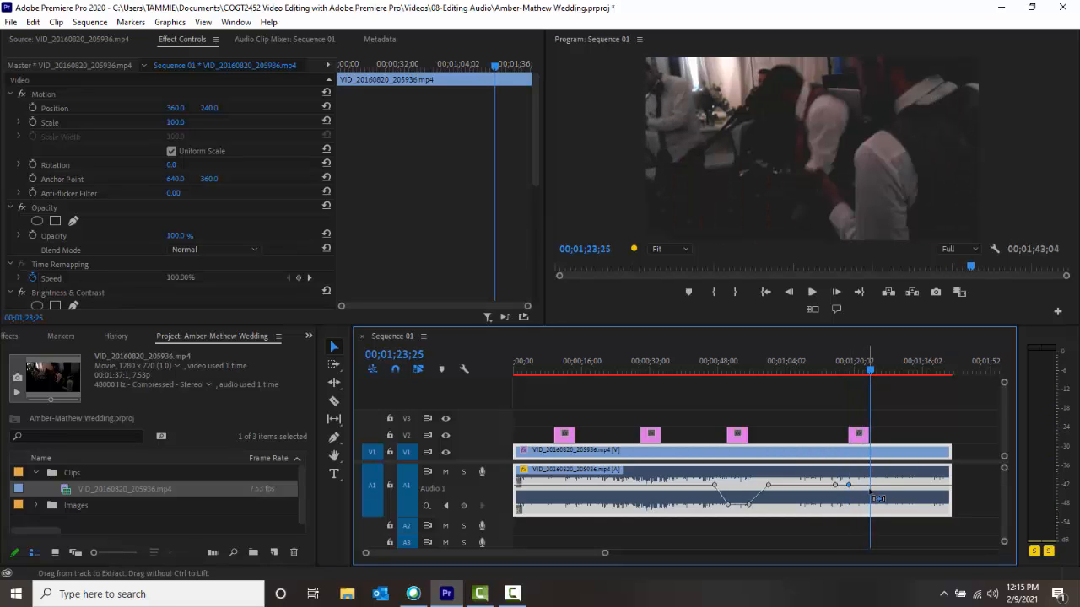
{"action": "left_click", "coordinate": [886, 375]}
{"action": "left_click_drag", "start_coordinate": [887, 377], "coordinate": [890, 372]}
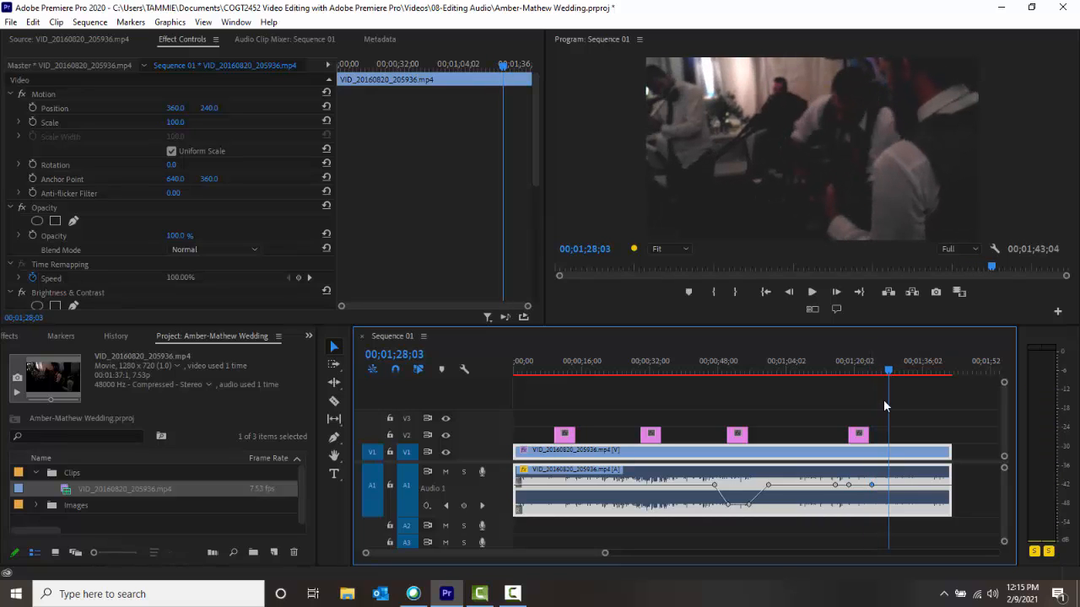
{"action": "left_click", "coordinate": [889, 485], "text": "ctrl"}
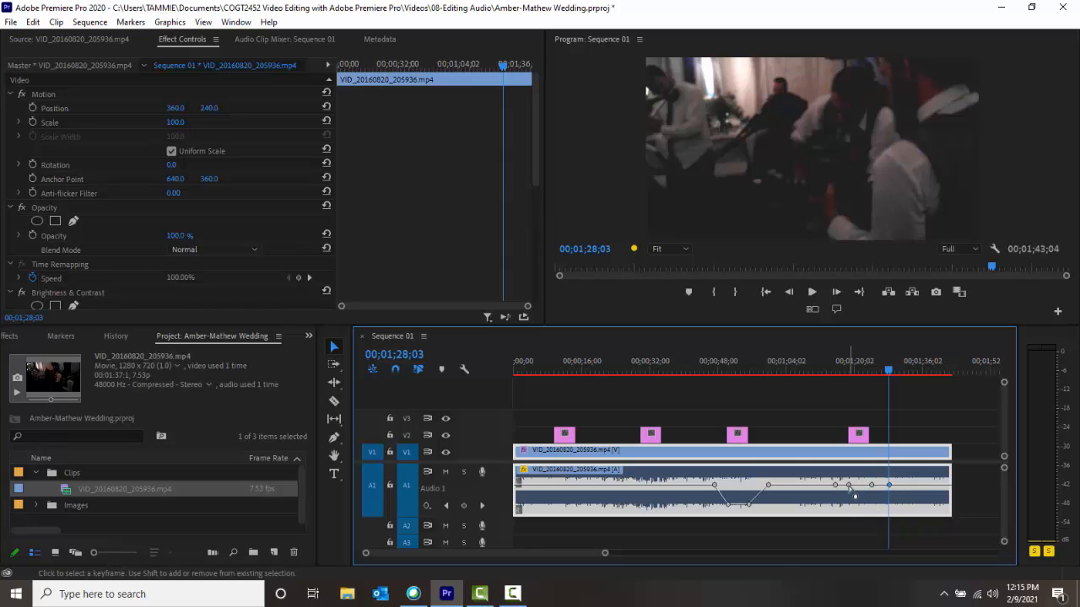
Lower the two middle keyframes around the fourth photo to about -26 dB.
{"action": "left_click_drag", "start_coordinate": [850, 486], "coordinate": [872, 505]}
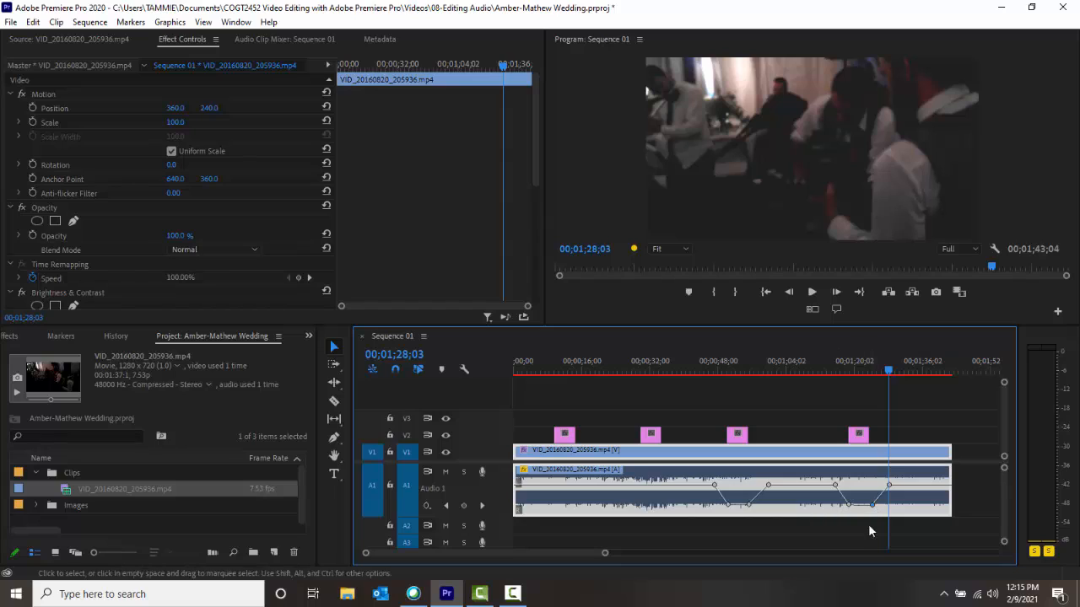
{"action": "mouse_move", "coordinate": [873, 509]}
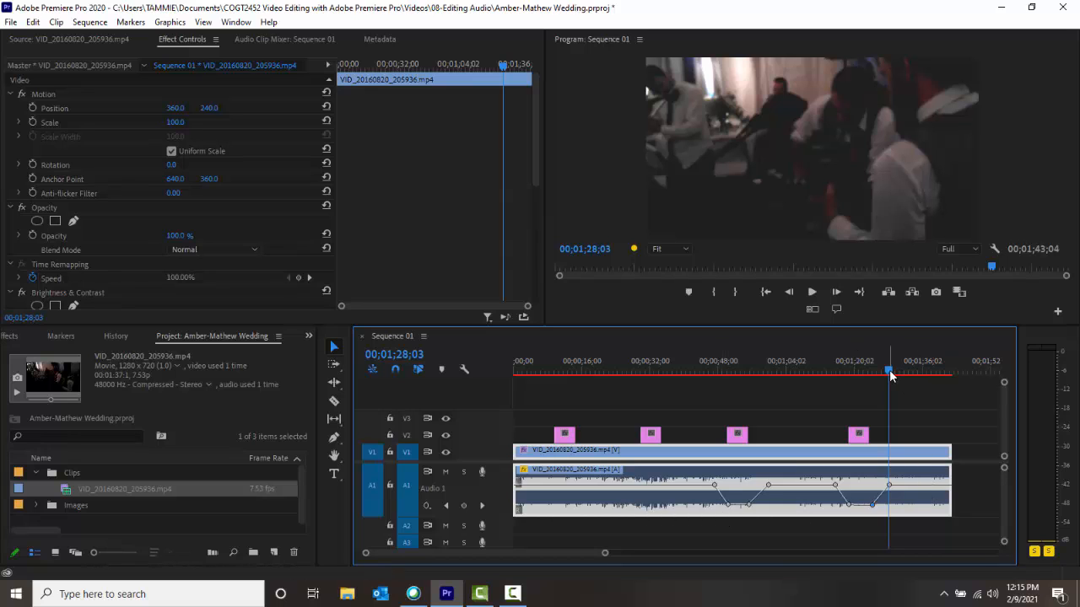
Play the sequence from 00;01;12;27 through the volume dip under the fourth photo.
{"action": "left_click_drag", "start_coordinate": [891, 375], "coordinate": [825, 388]}
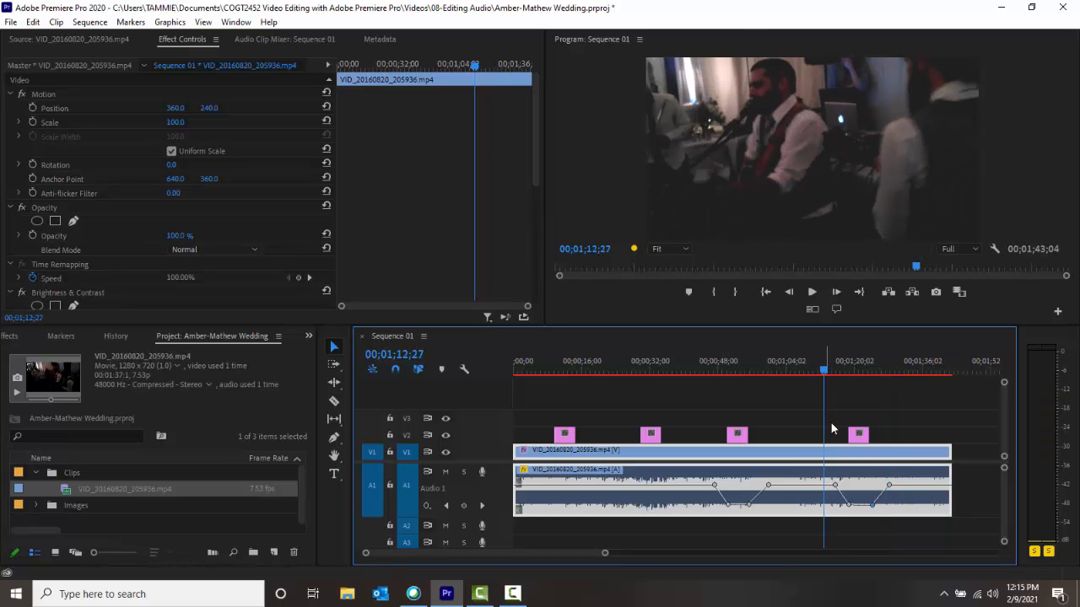
{"action": "left_click", "coordinate": [891, 410]}
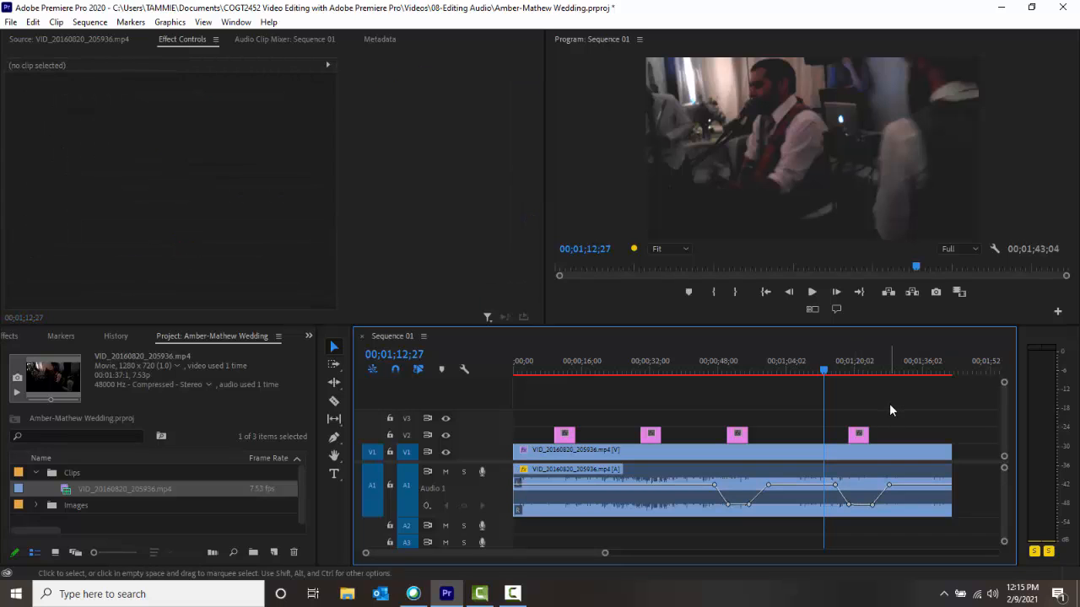
{"action": "key", "text": "space"}
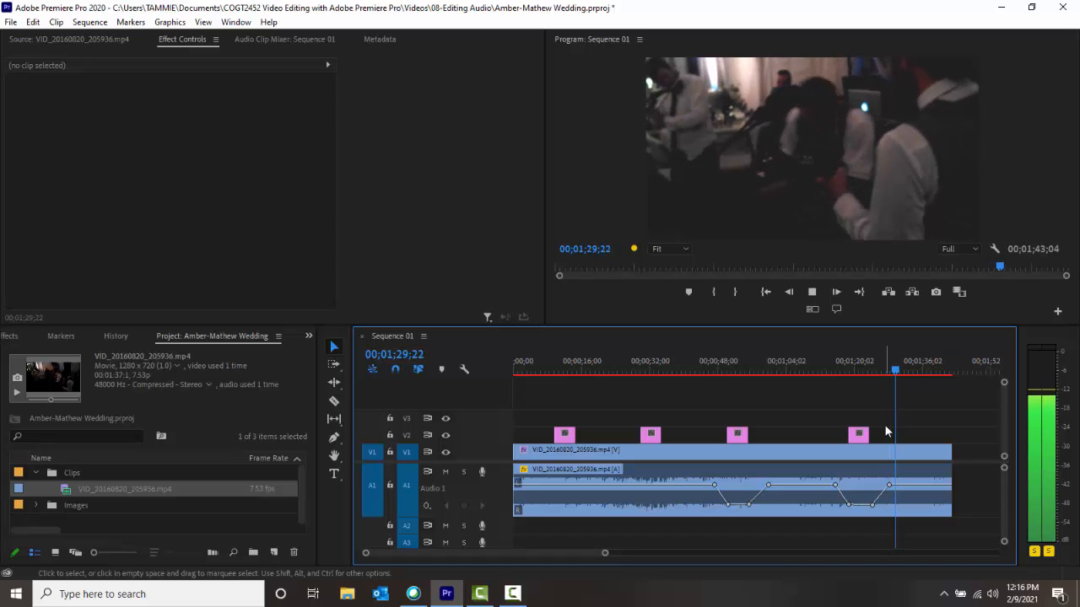
Inspect the clip's volume Level keyframes in its effect settings and the level values on its audio waveform.
{"action": "left_click", "coordinate": [843, 502]}
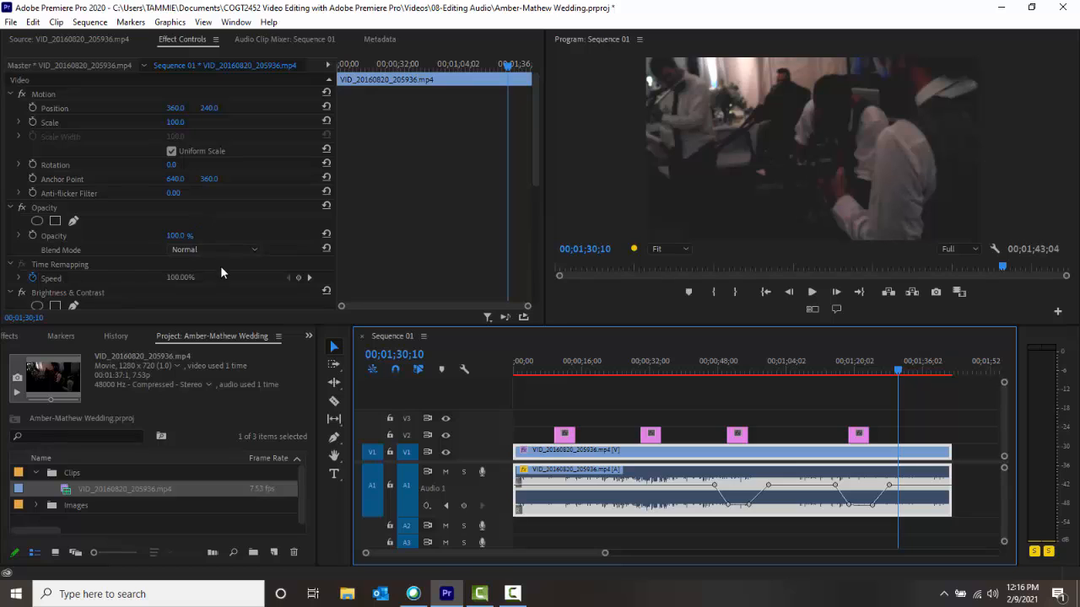
{"action": "scroll", "coordinate": [227, 234], "scroll_direction": "down", "scroll_amount": 6}
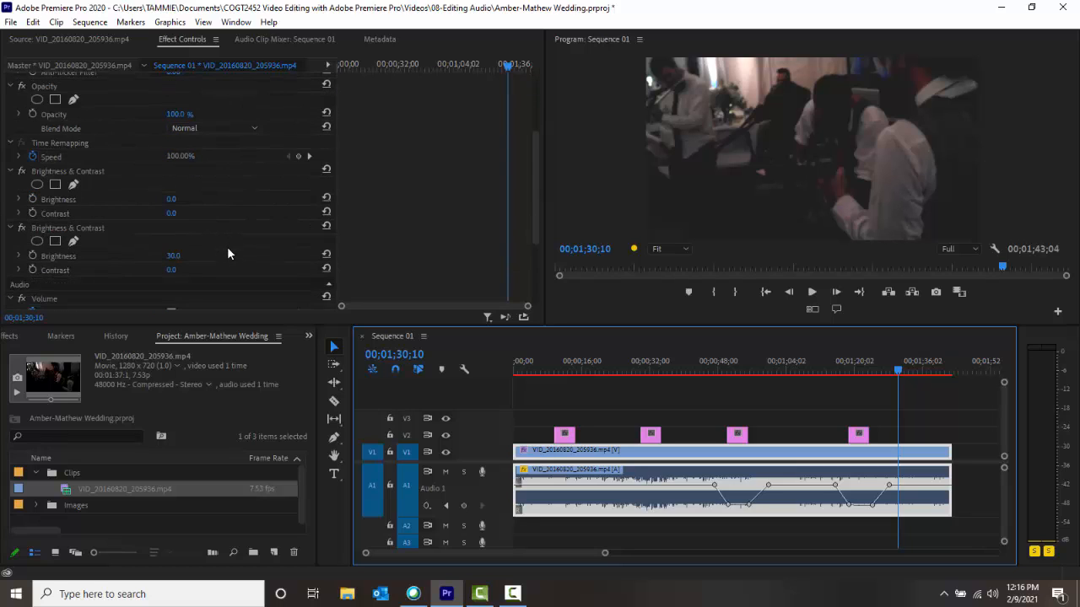
{"action": "scroll", "coordinate": [226, 254], "scroll_direction": "down", "scroll_amount": 2}
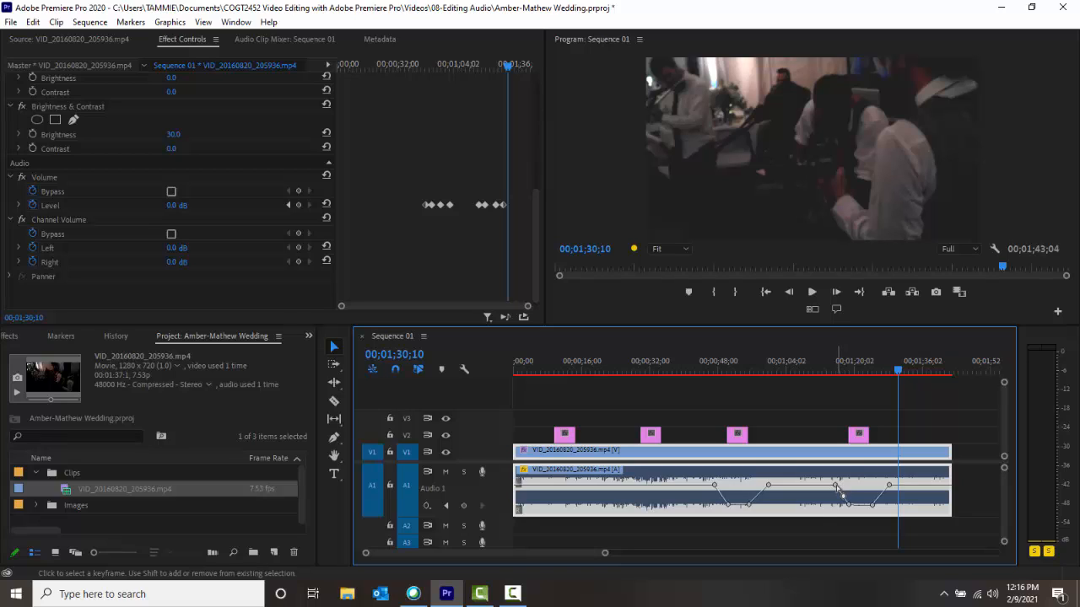
{"action": "mouse_move", "coordinate": [840, 491]}
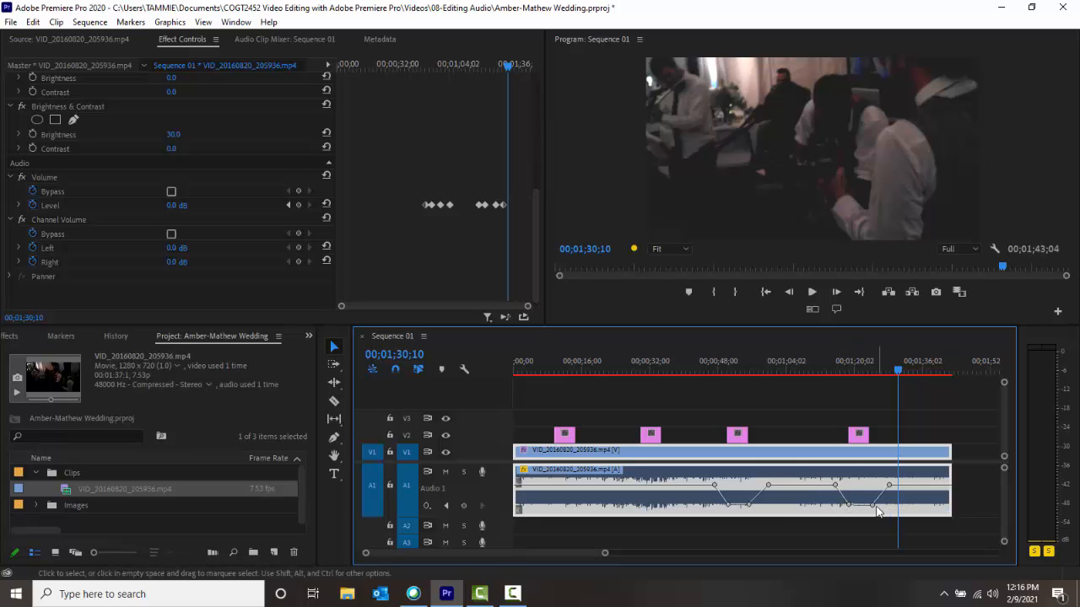
{"action": "mouse_move", "coordinate": [873, 508]}
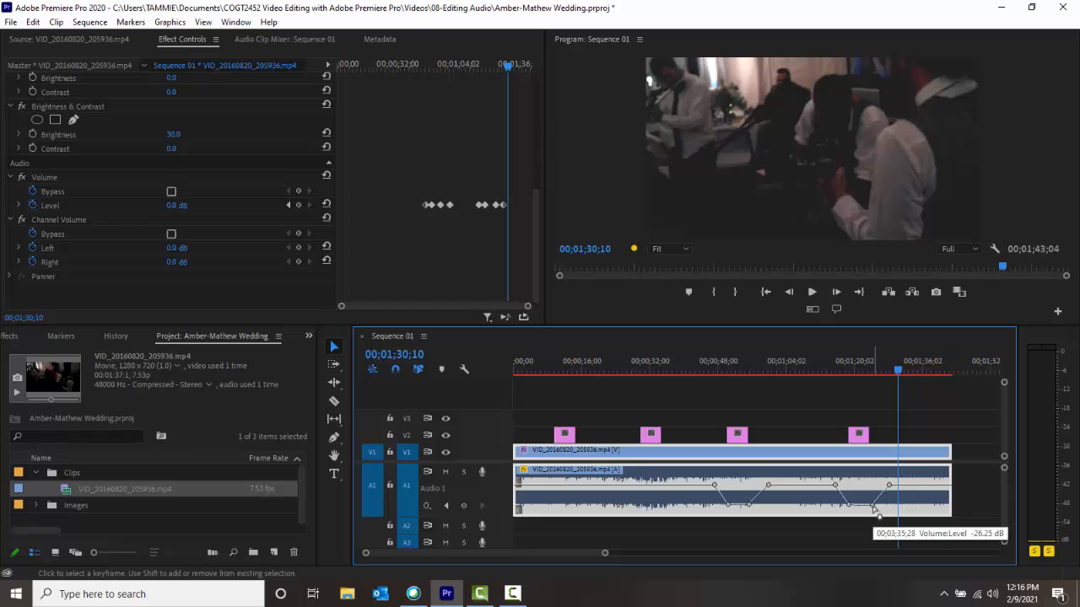